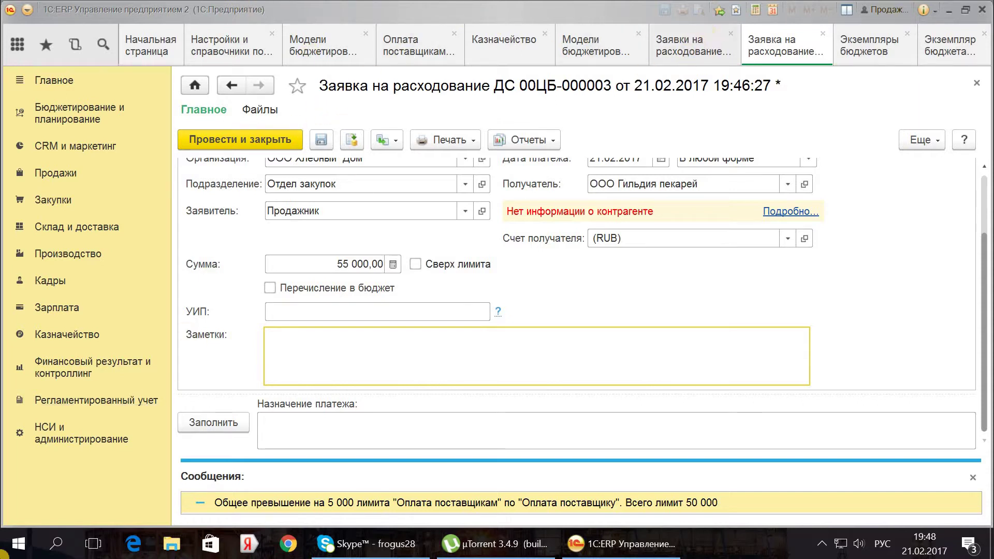
Review the limit control options for cash expense requests in the Казначейство settings, and close the settings.
left_click(52, 428)
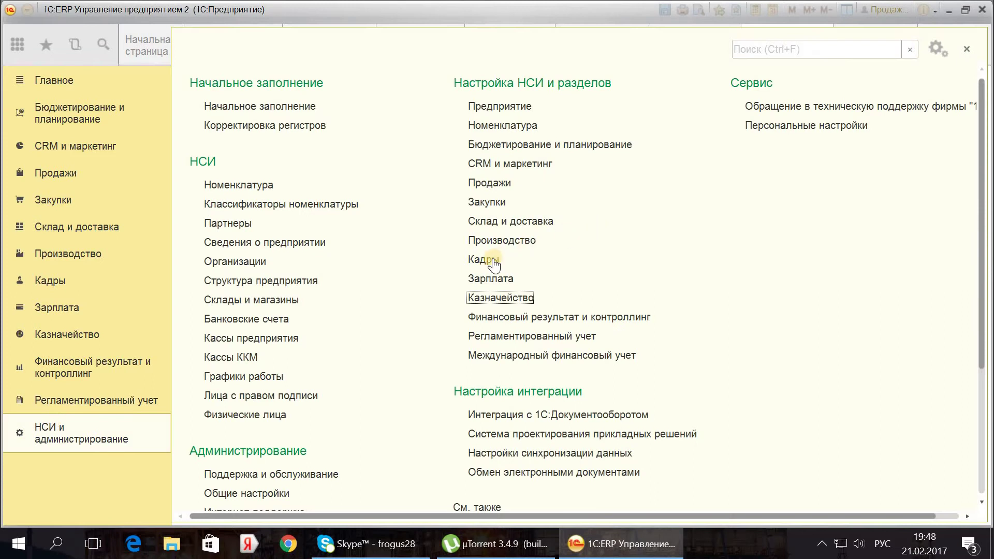
left_click(505, 297)
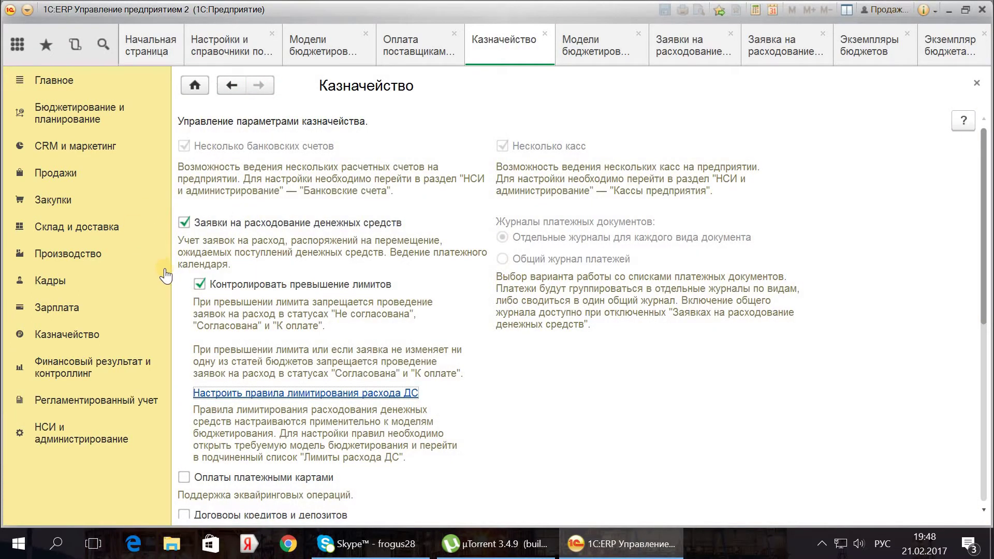
left_click(977, 83)
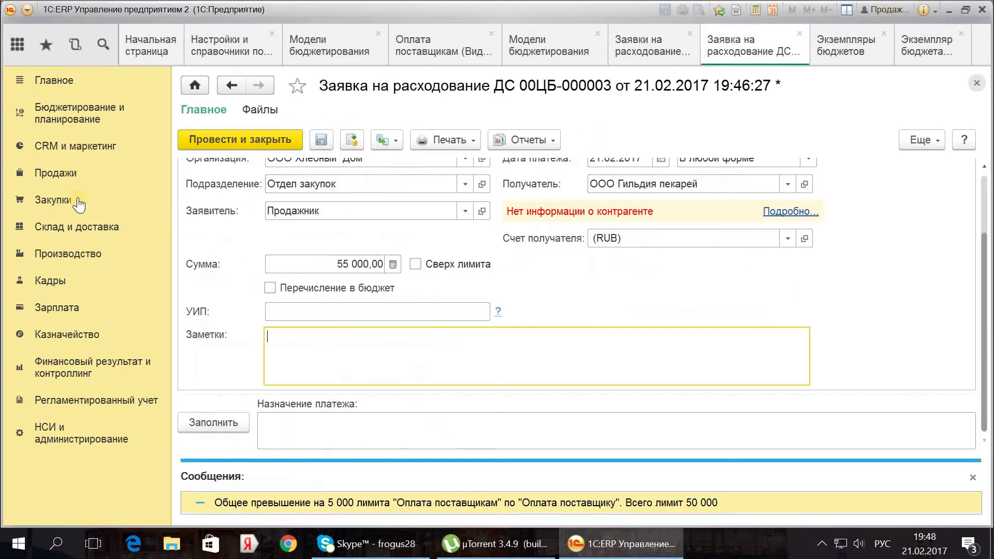
Open the cash spending limits of budgeting model Наша организация and view the budget types available for adding a limit rule.
left_click(231, 46)
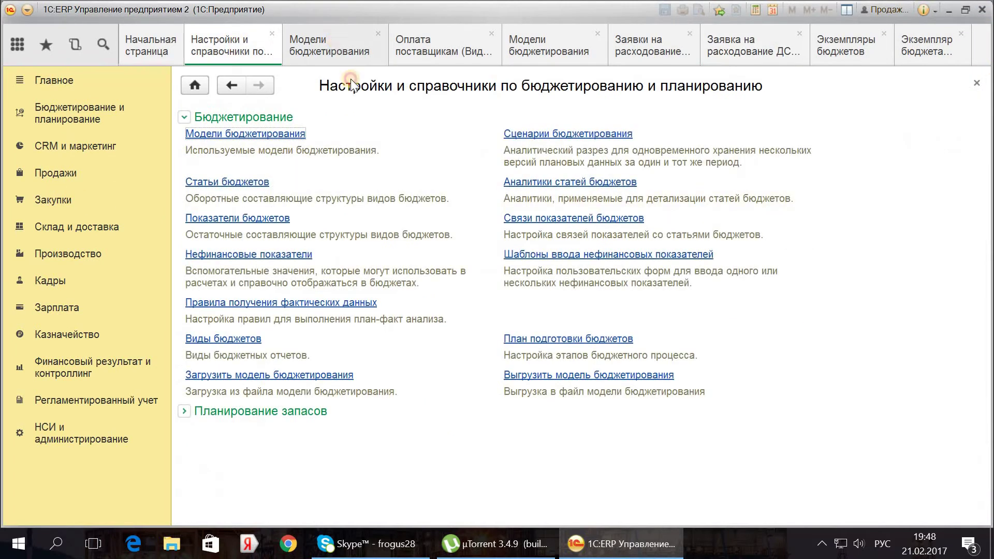
left_click(329, 45)
double_click(288, 172)
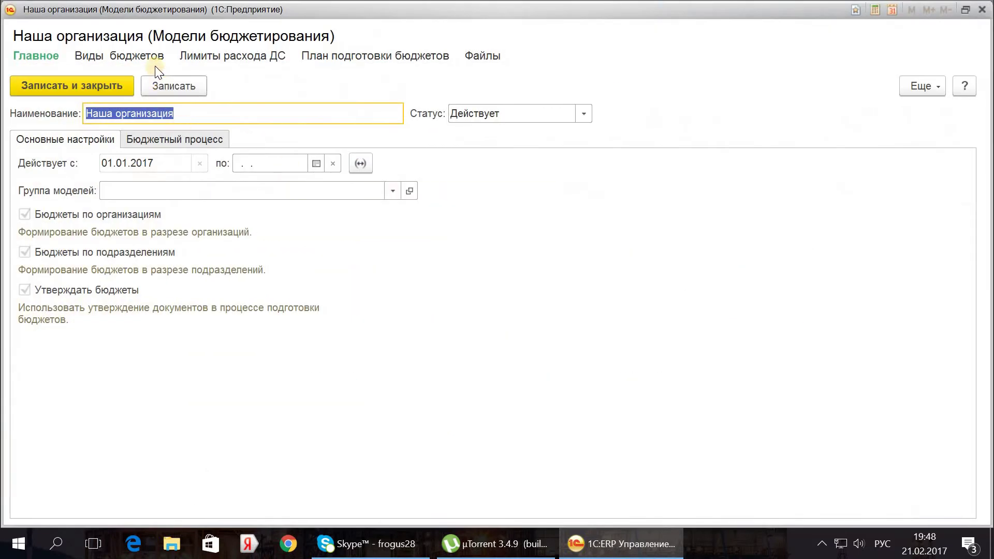
left_click(233, 54)
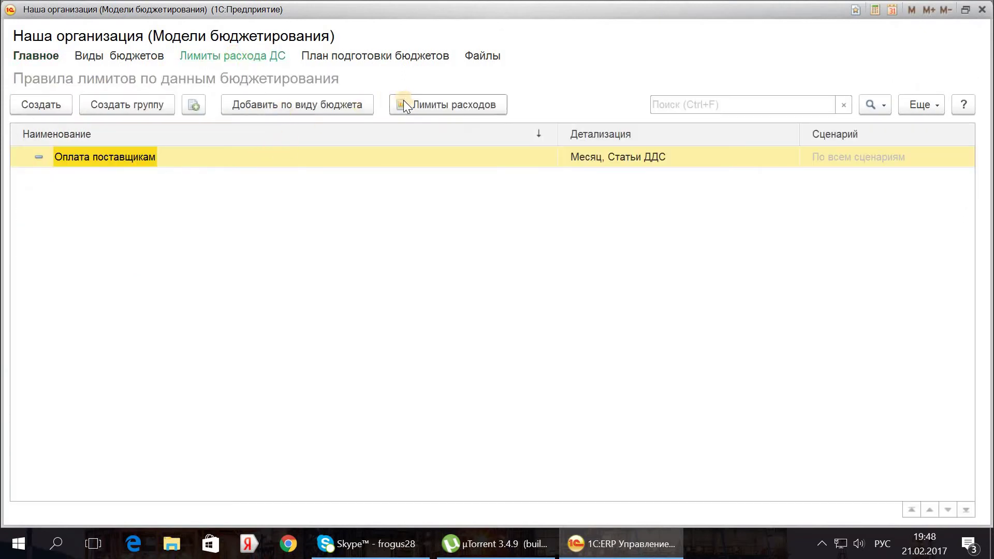
left_click(283, 102)
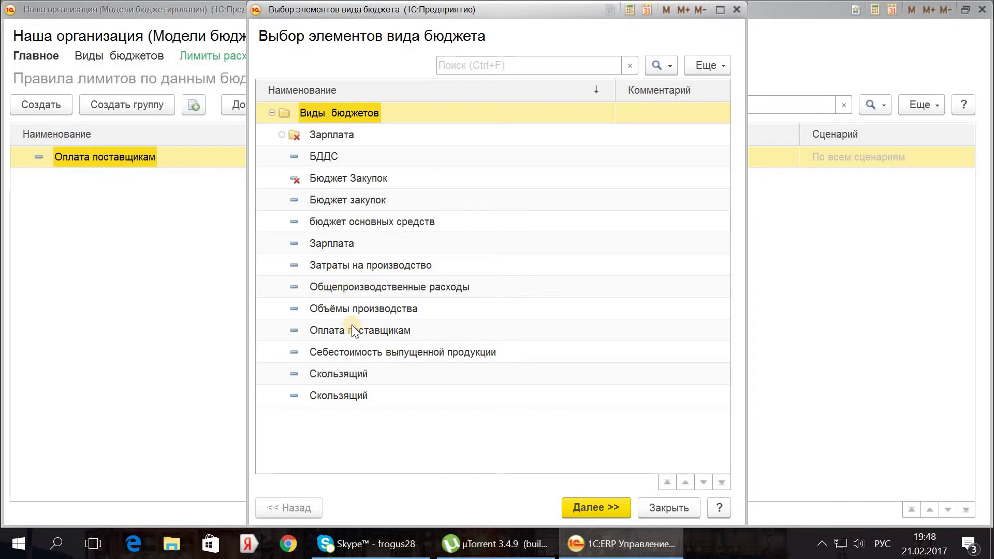
left_click(352, 326)
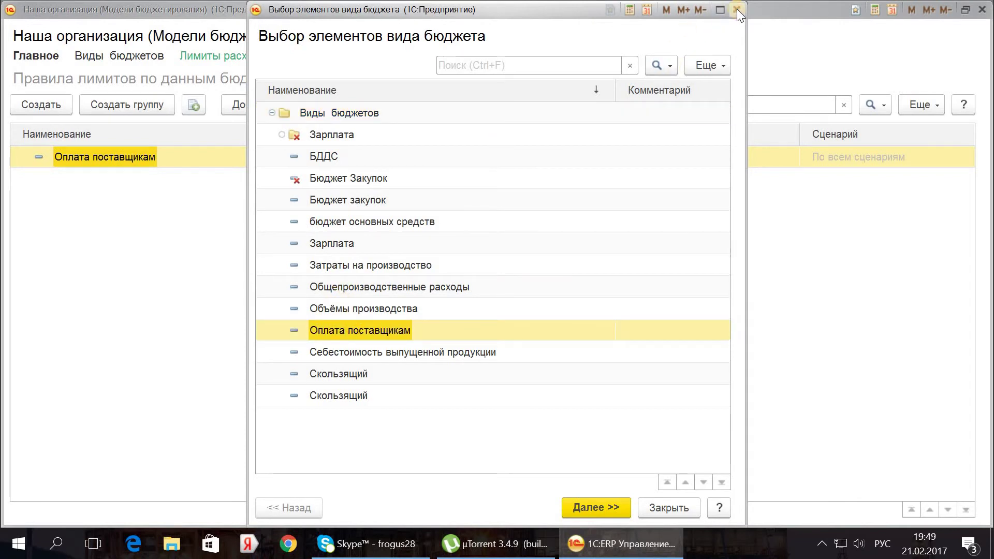
left_click(737, 9)
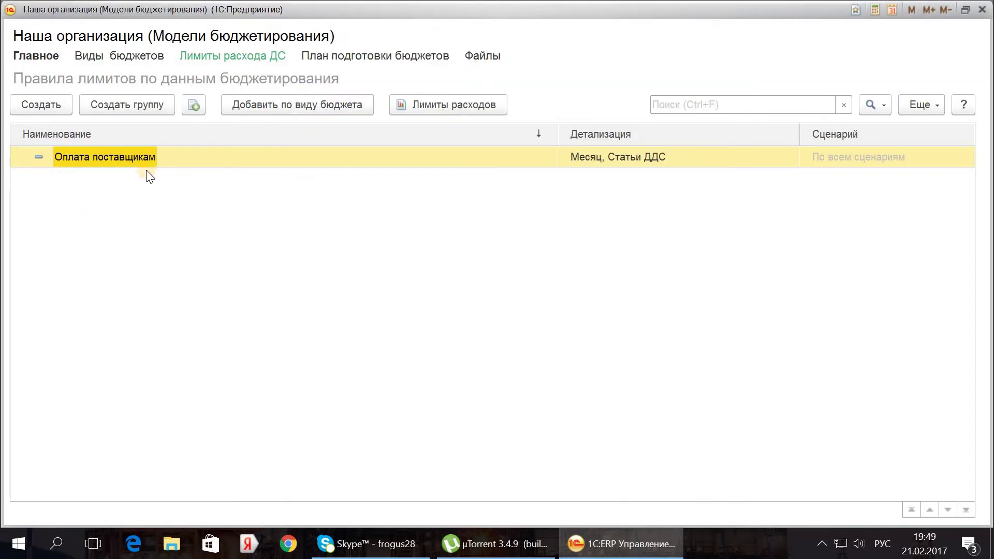
Review the Оплата поставщикам limit rule and its periodicity options, keeping Месяц, and save and close the rule.
double_click(139, 158)
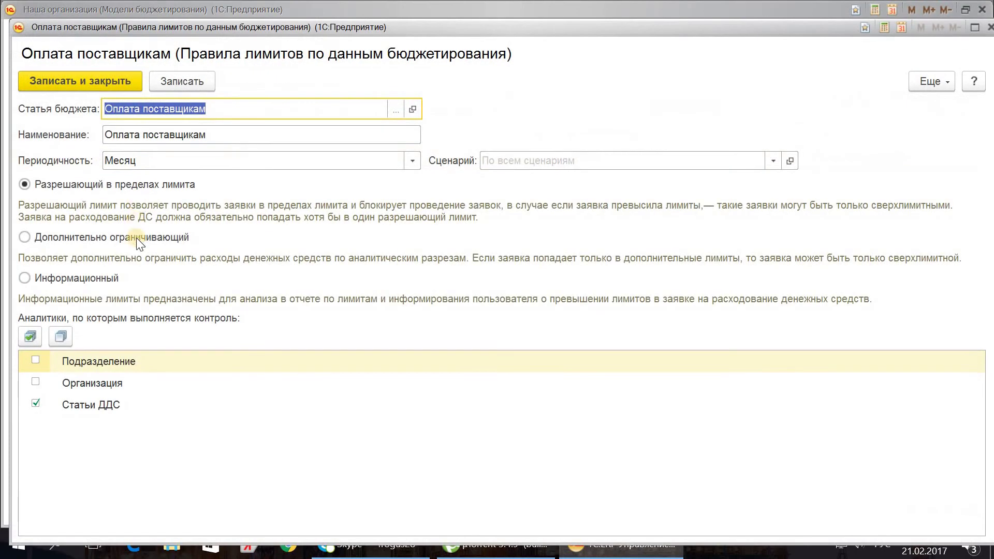
left_click(194, 137)
left_click(171, 158)
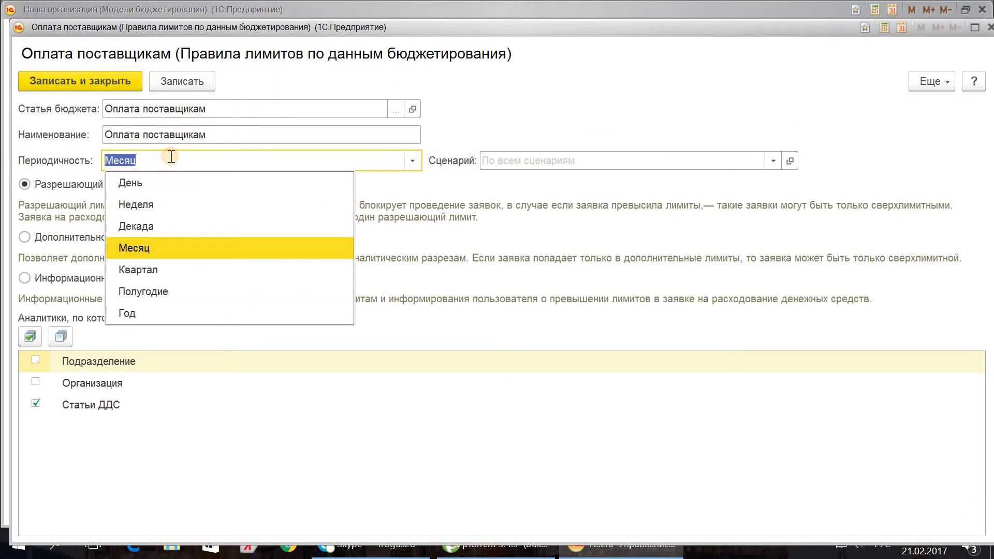
left_click(278, 148)
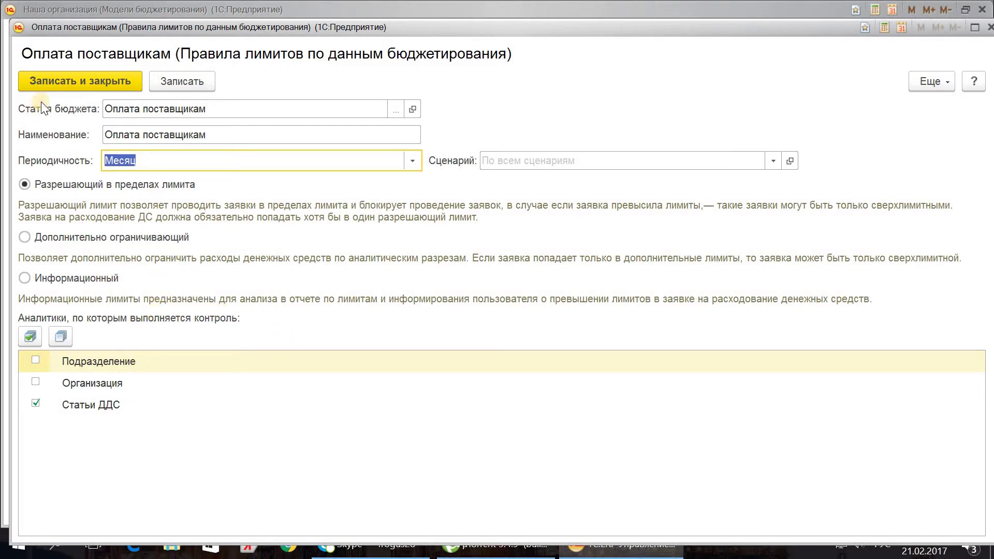
left_click(69, 77)
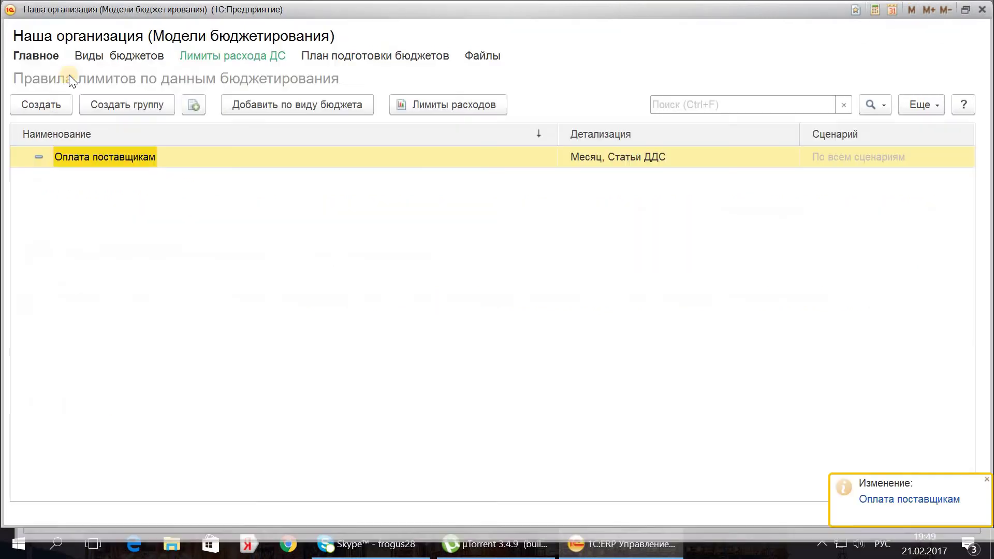
Examine the structure of the Оплата поставщикам budget type in the model, and close both the budget type and the model.
left_click(154, 58)
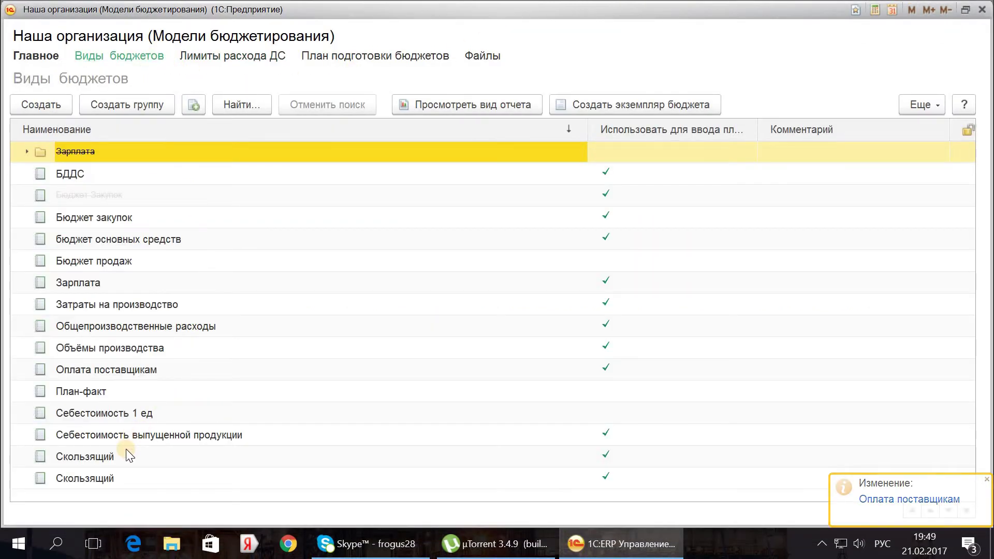
double_click(128, 370)
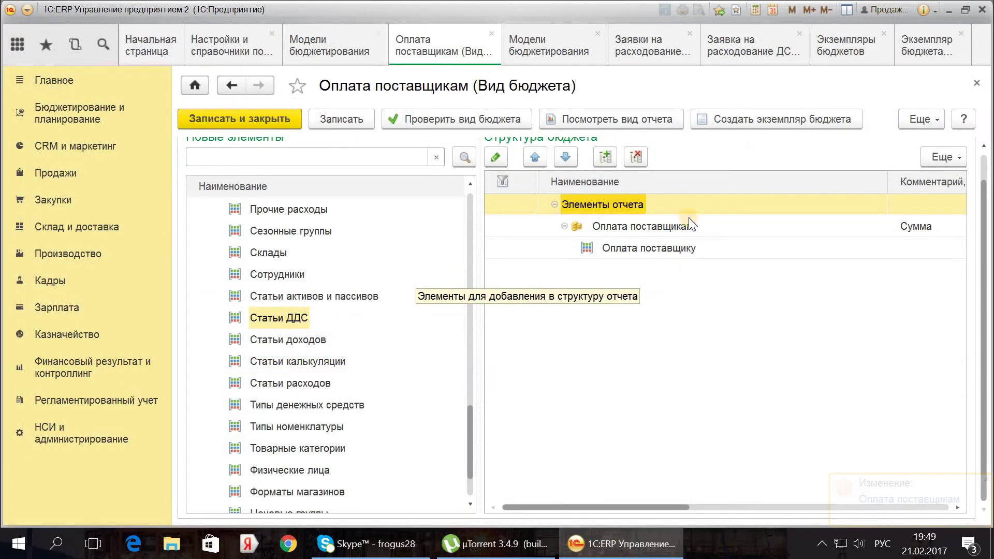
left_click(673, 255)
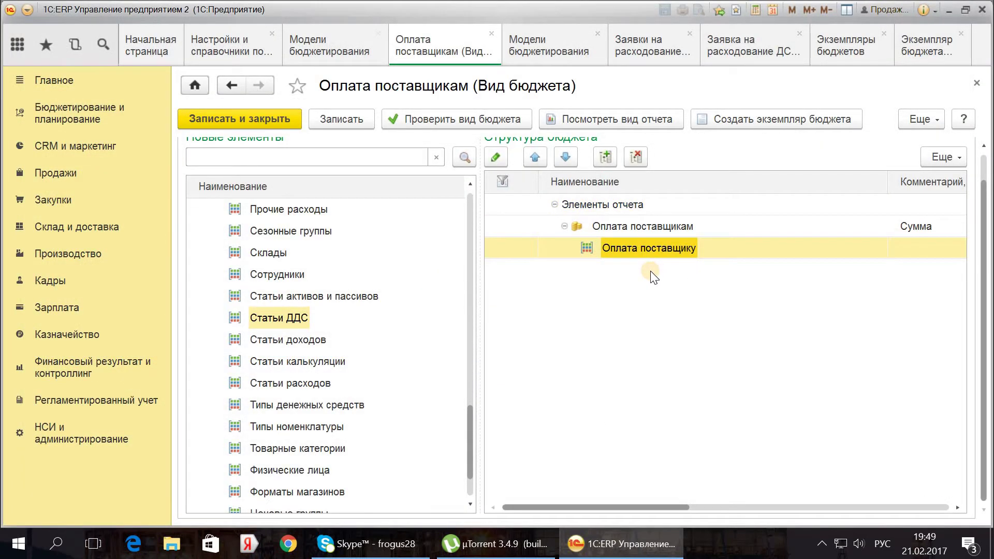
left_click(617, 227)
left_click(536, 246)
left_click(971, 83)
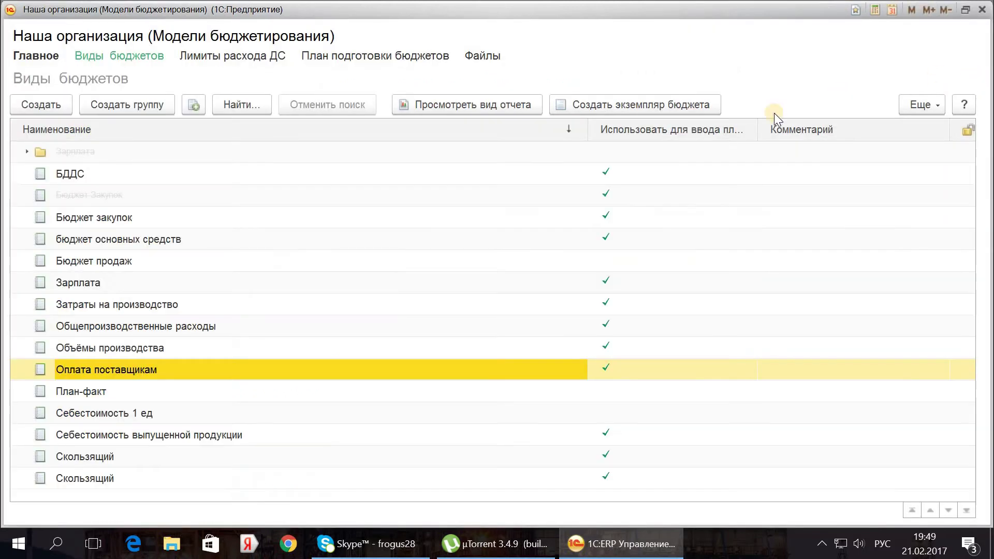
left_click(982, 9)
Check the planned amount for Оплата поставщику in the open budget instance.
left_click(886, 45)
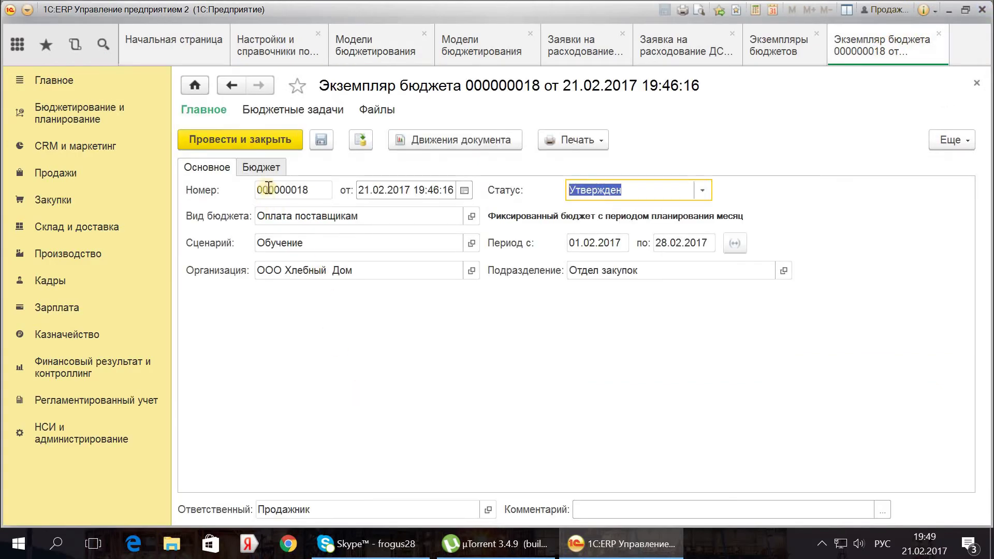
left_click(262, 168)
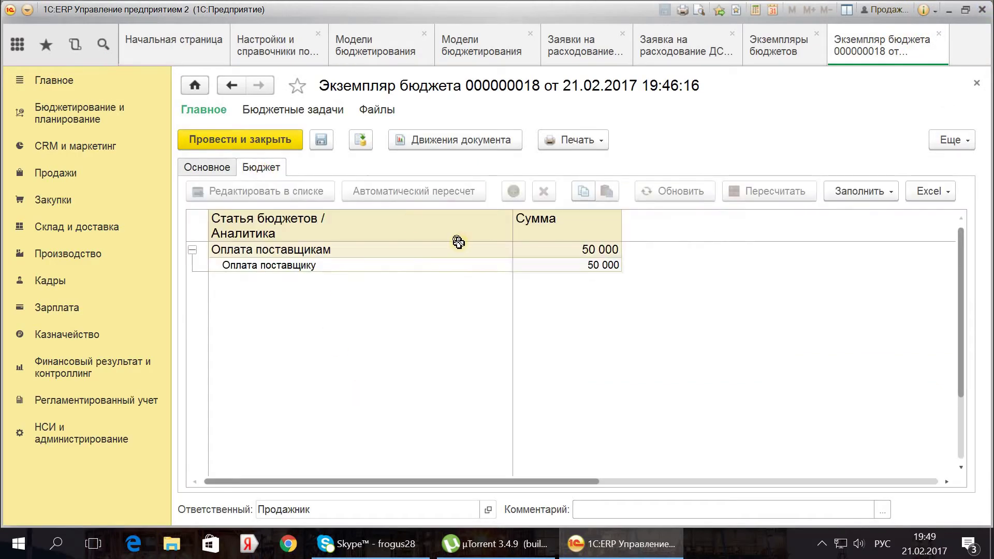
left_click(558, 265)
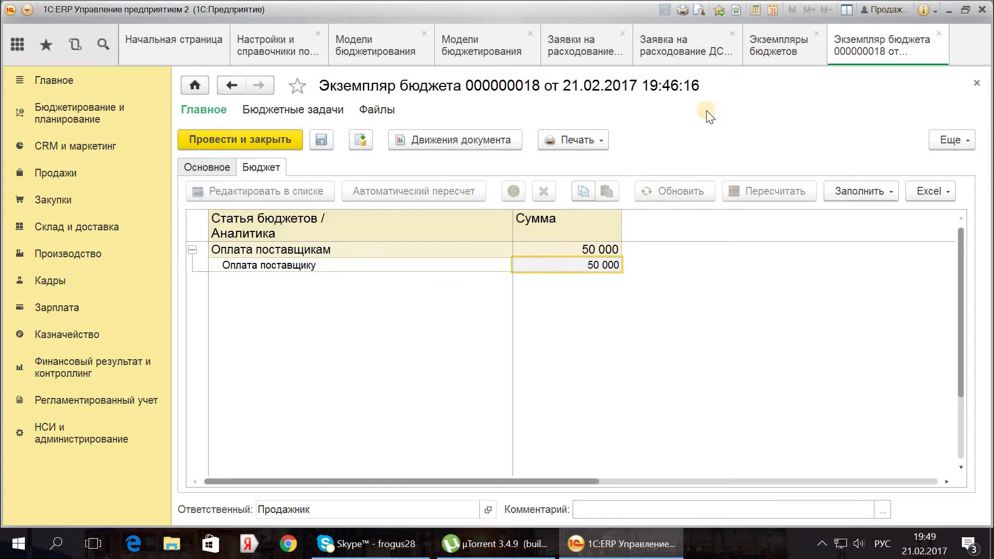
Check the cash flow item in the payment breakdown of the open cash expense request, and return to its main details.
left_click(575, 45)
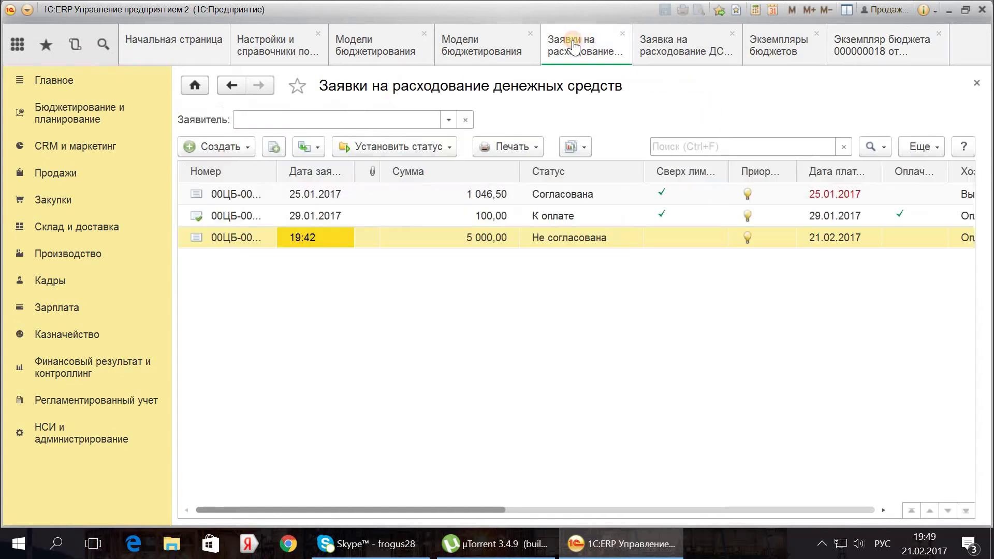
left_click(649, 38)
left_click(974, 484)
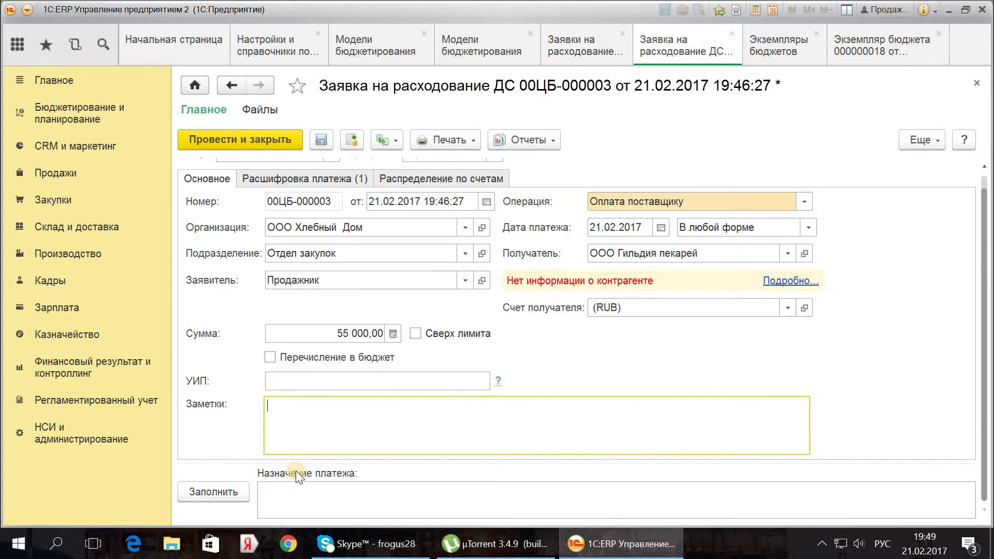
left_click(341, 175)
left_click(504, 272)
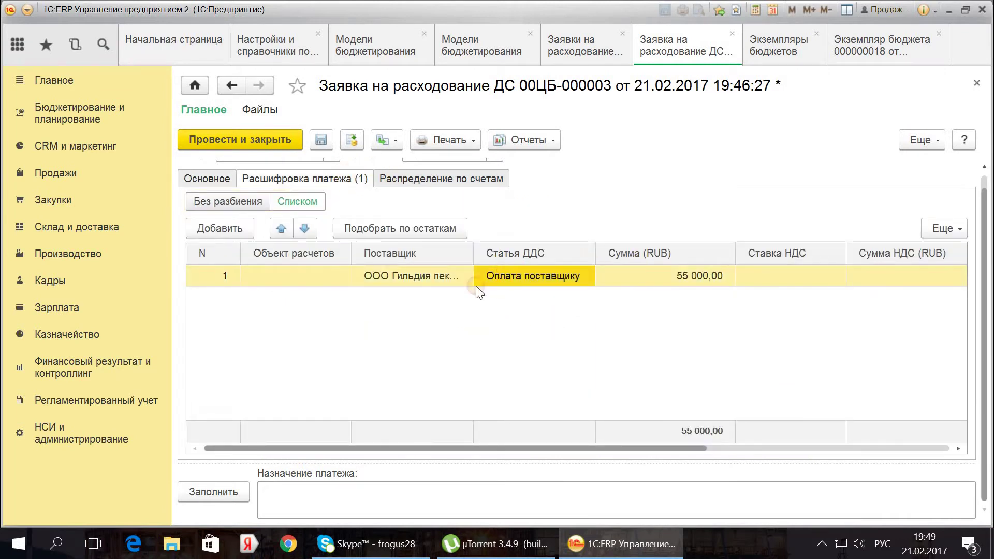
left_click(213, 177)
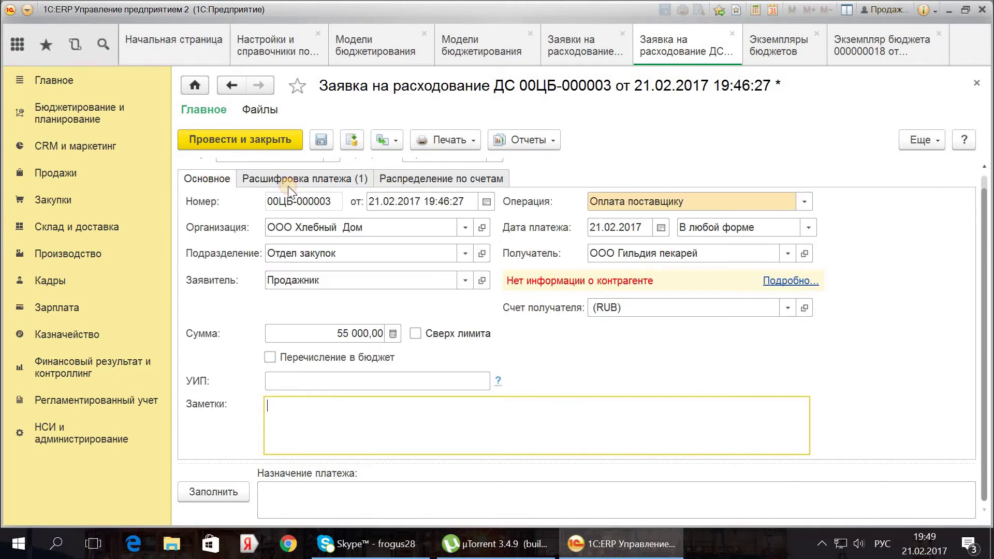
Try to post the cash expense request for 55 000 and inspect the resulting message.
left_click(351, 140)
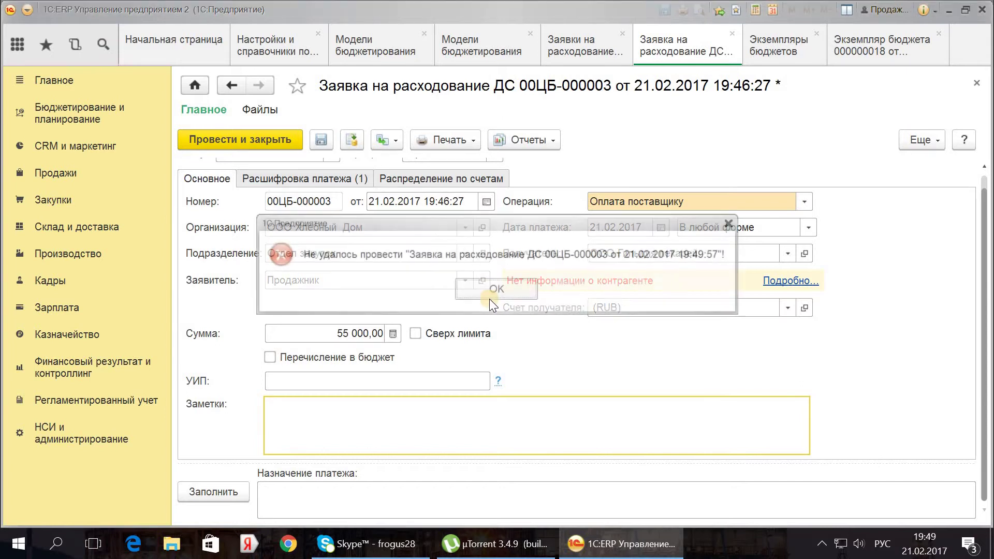
left_click(488, 288)
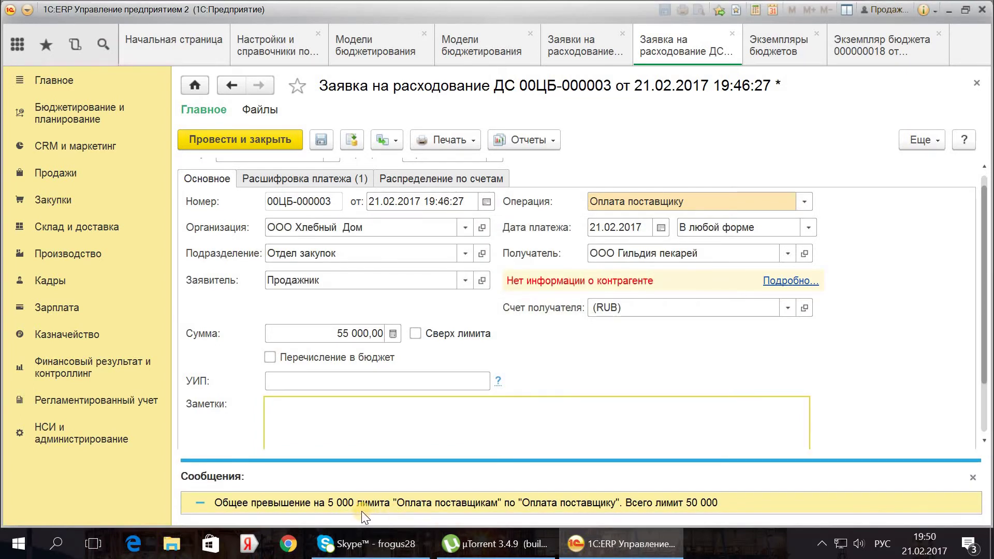
left_click(650, 504)
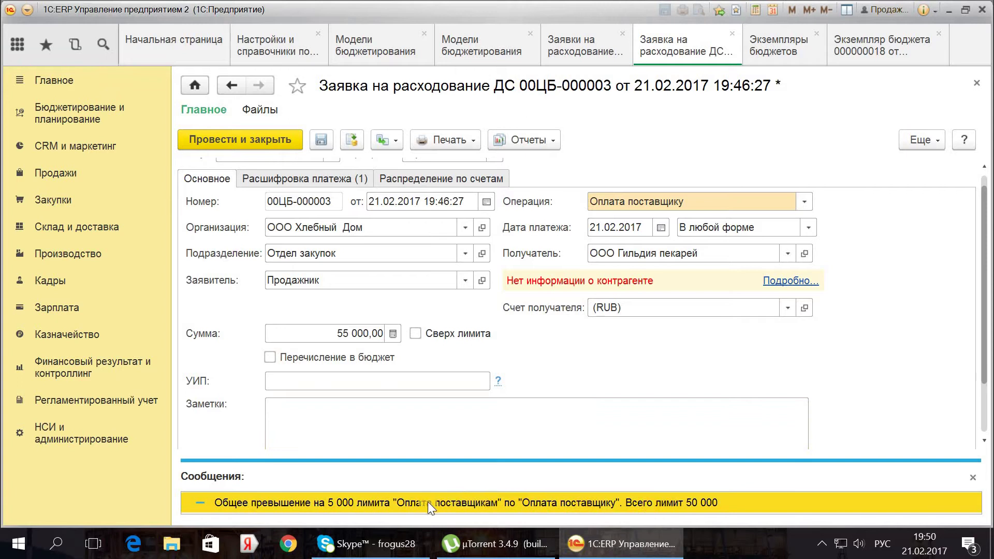
Set the cash expense request amount to 49 000 and post the request.
left_click(341, 334)
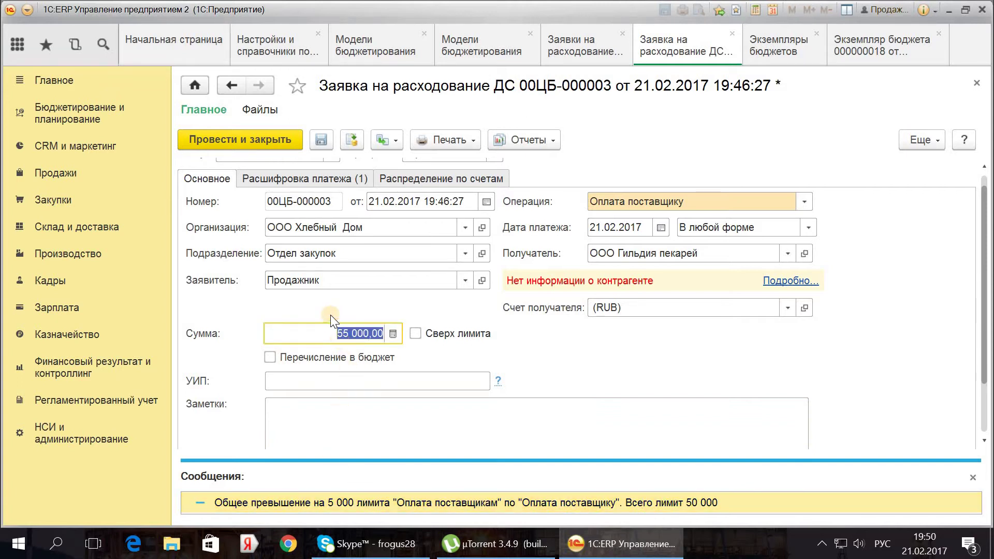
key("BackSpace")
type("49000")
left_click(354, 145)
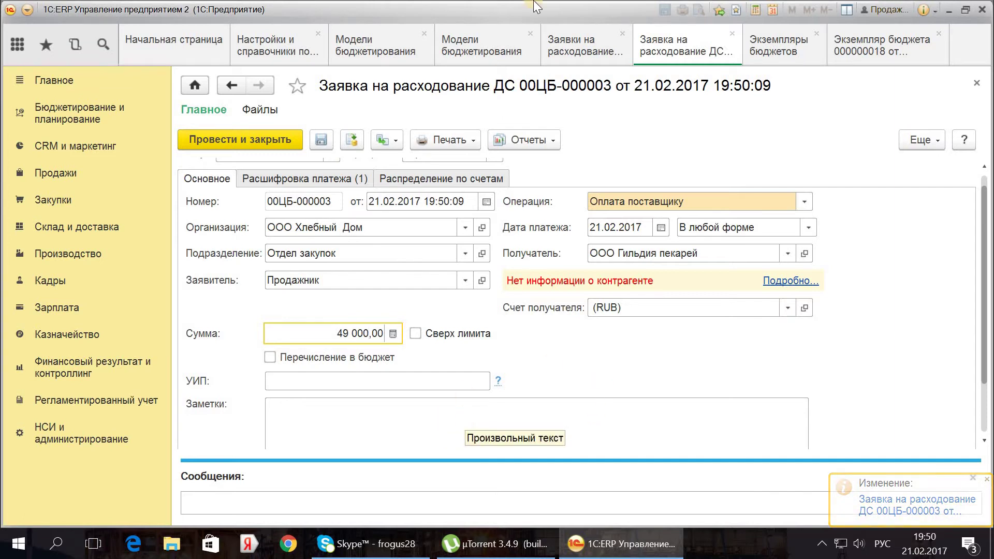
Generate the Лимиты расхода денежных средств budgeting report and compare the planned and actual amounts for Оплата поставщику.
left_click(32, 123)
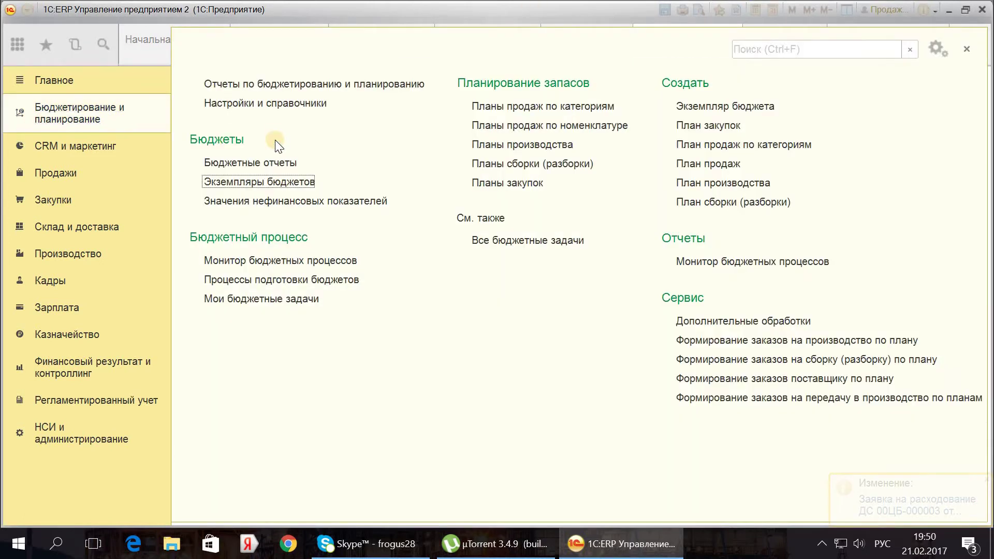
left_click(241, 162)
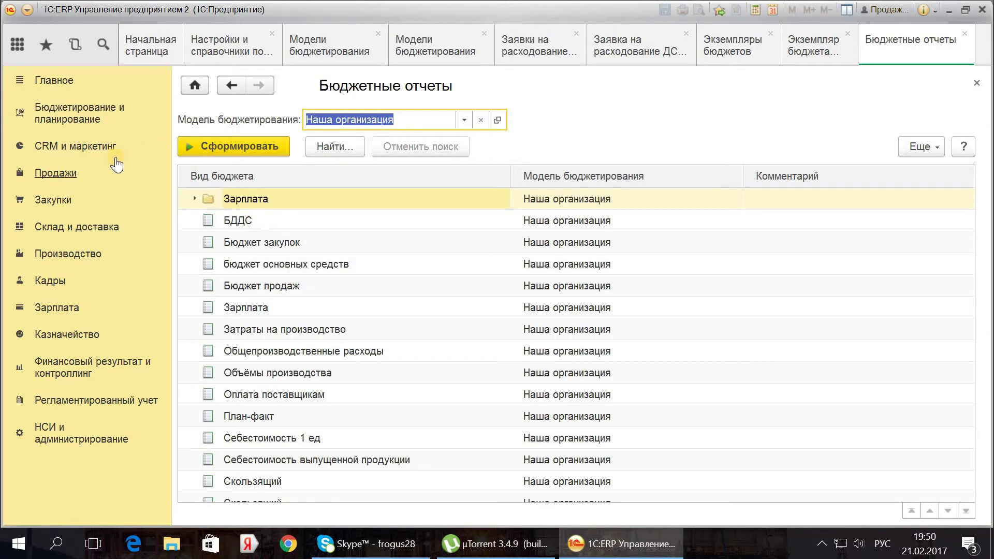
left_click(104, 113)
left_click(251, 162)
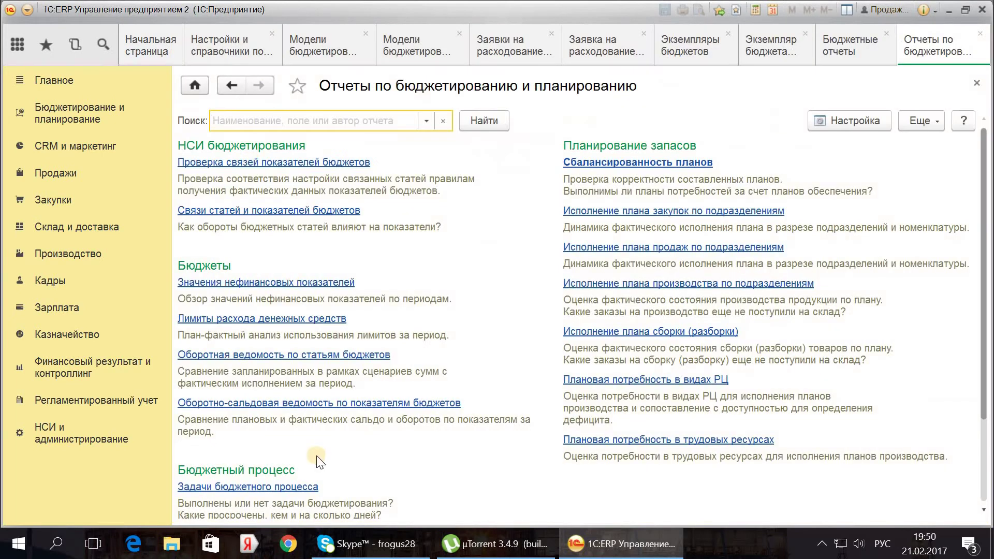
left_click(266, 319)
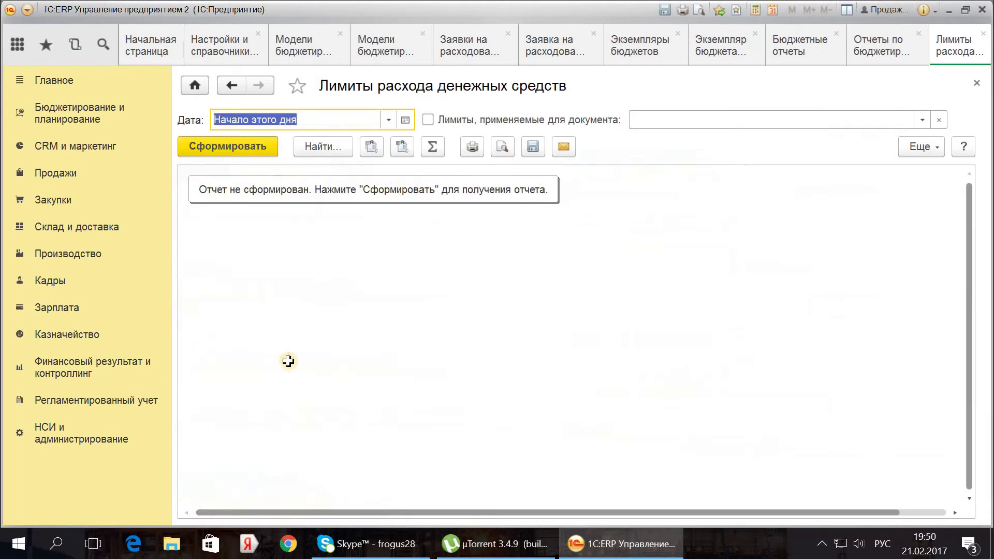
left_click(255, 147)
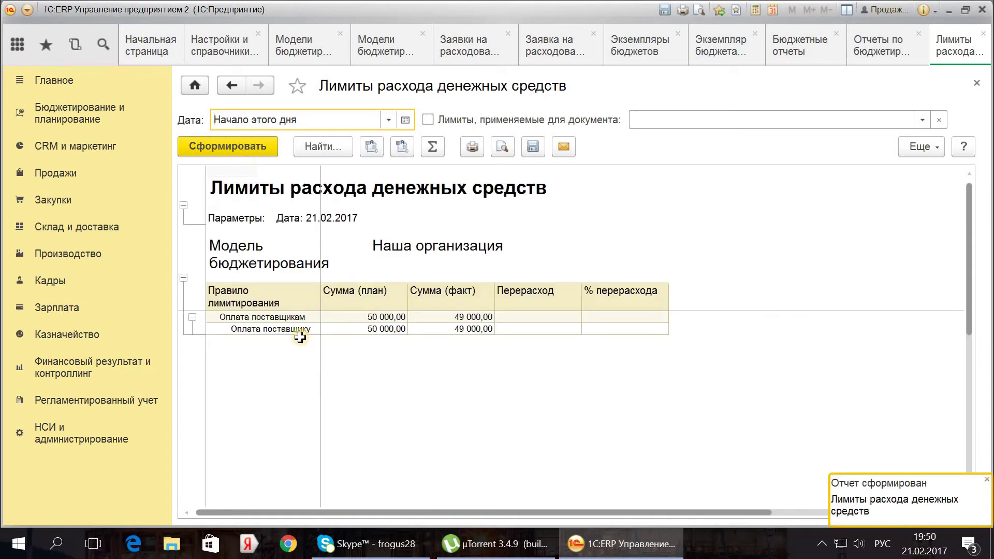
left_click(359, 328)
left_click(415, 328)
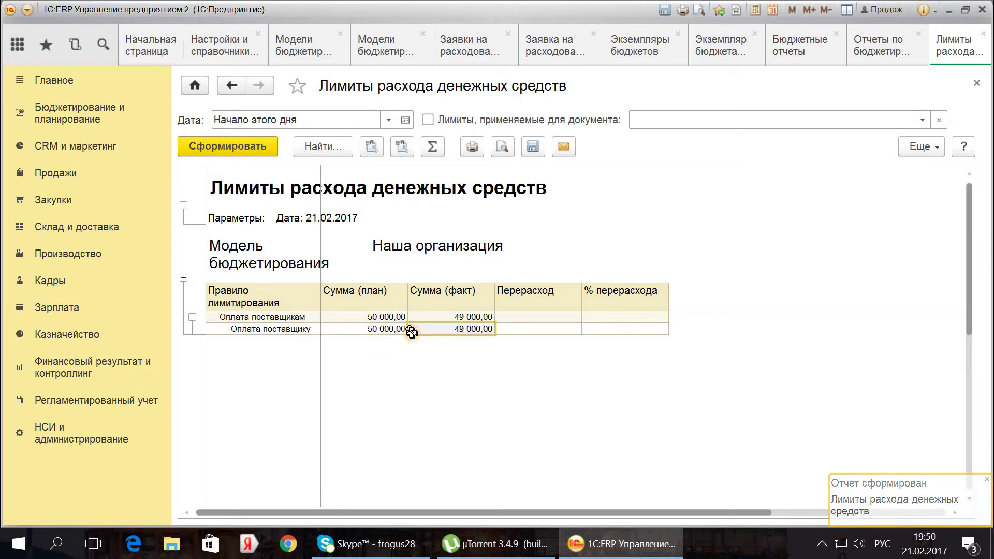
Check the Перерасход and % перерасхода columns for Оплата поставщику in the limits report.
left_click(509, 338)
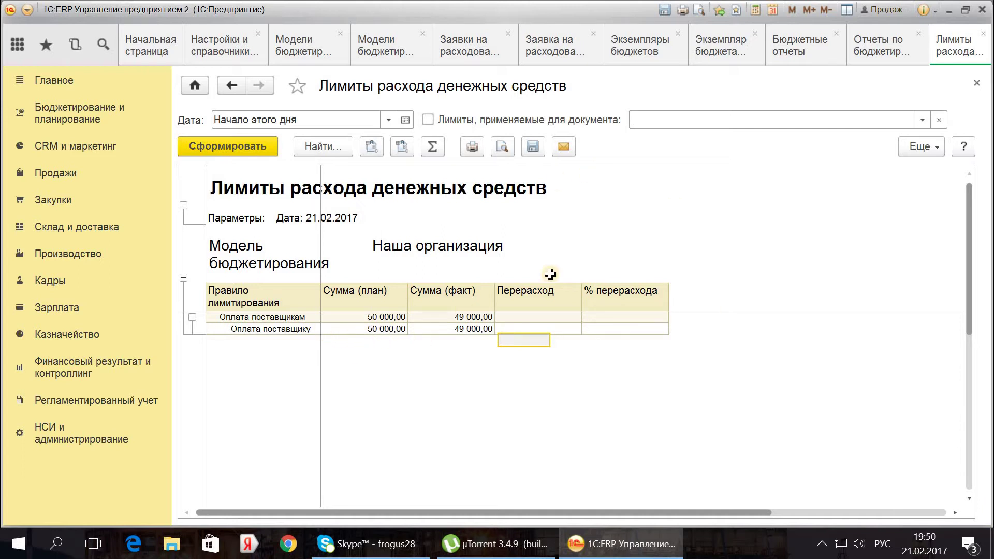
left_click_drag(538, 331, 594, 325)
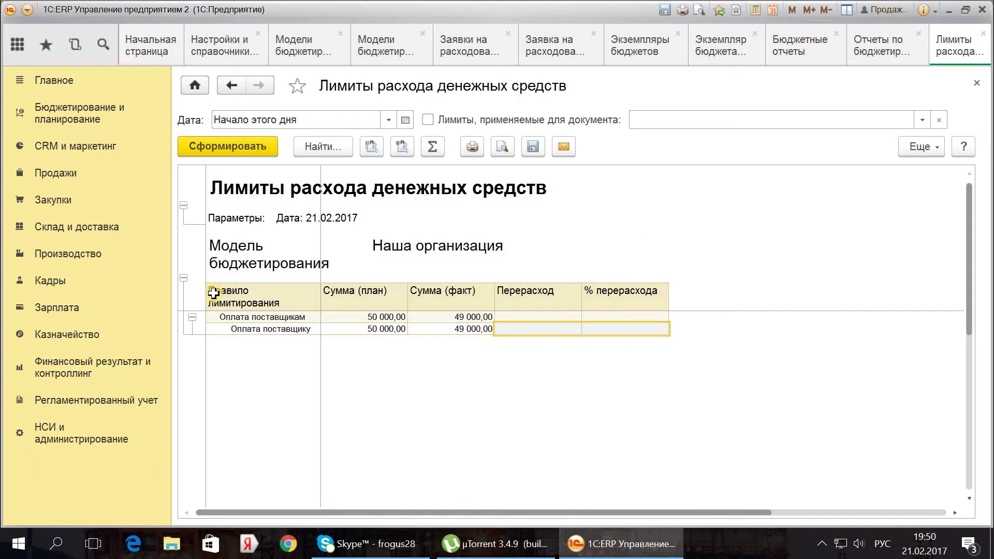
Generate the Значения нефинансовых показателей report from the budgeting and planning reports.
left_click(127, 121)
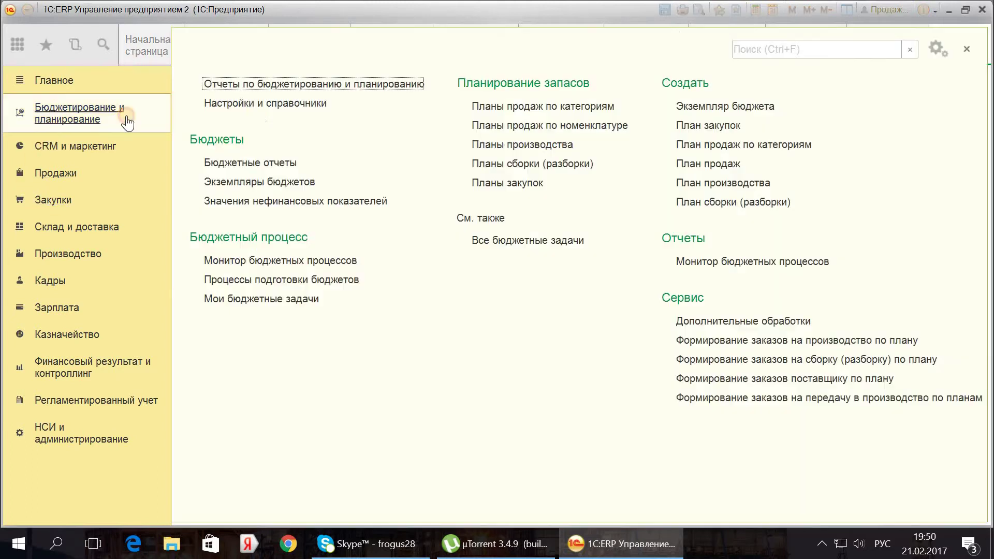
left_click(269, 82)
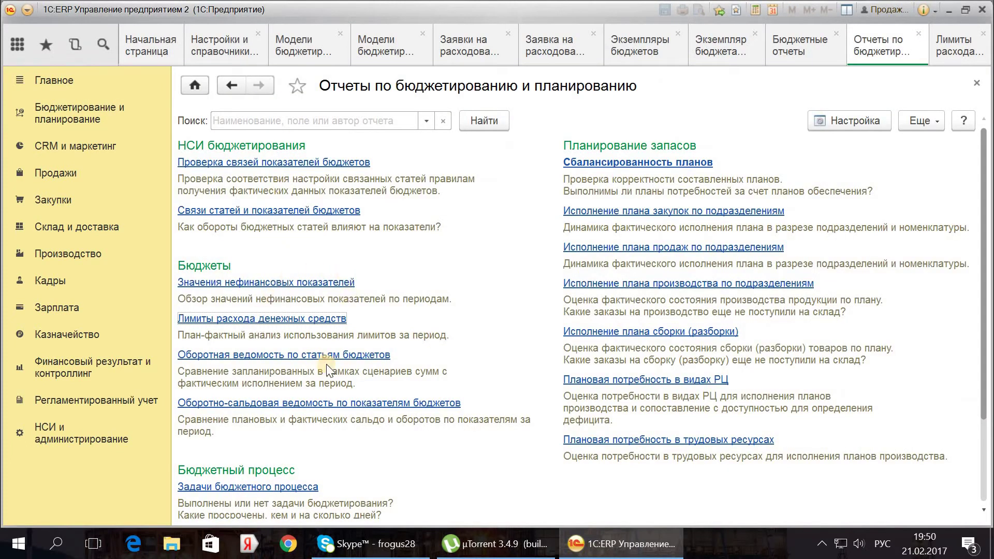
left_click(294, 284)
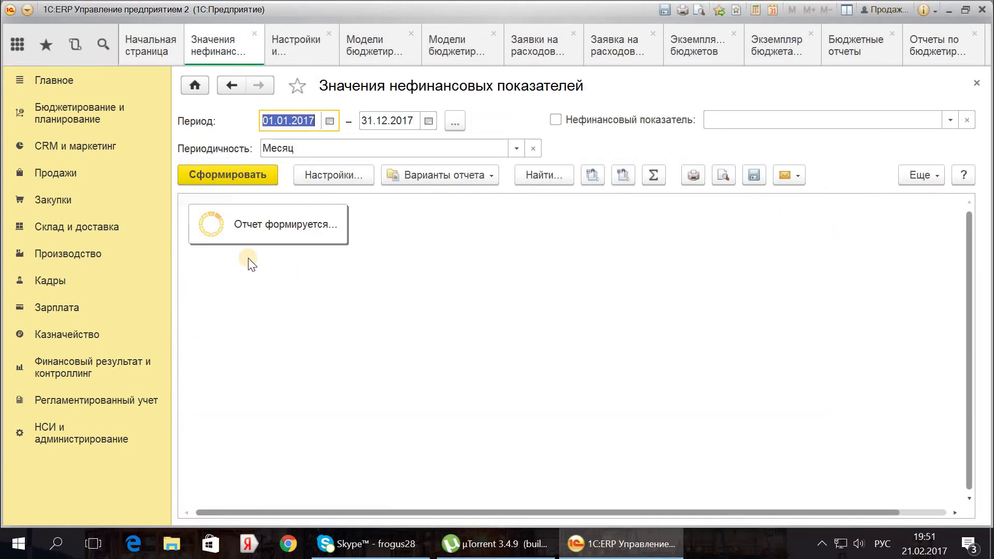
Generate the Оборотная ведомость по статьям бюджетов report and examine the employee breakdown of the Зарплата item.
left_click(77, 109)
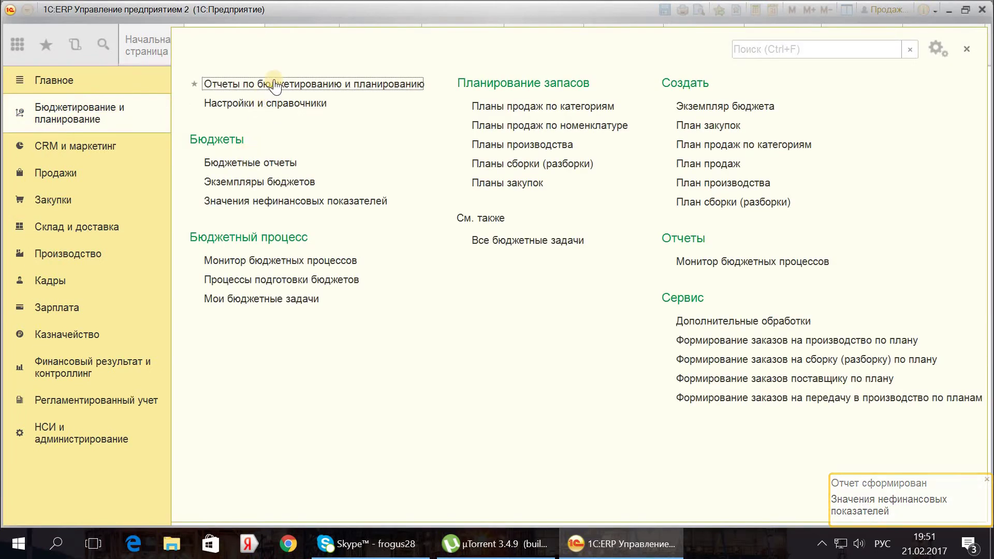
left_click(266, 83)
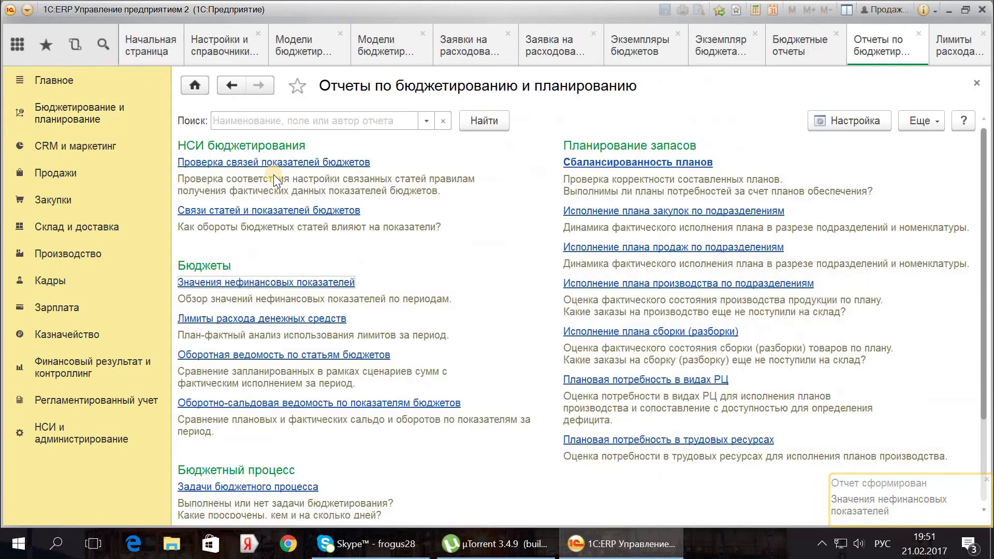
left_click(327, 355)
left_click(211, 169)
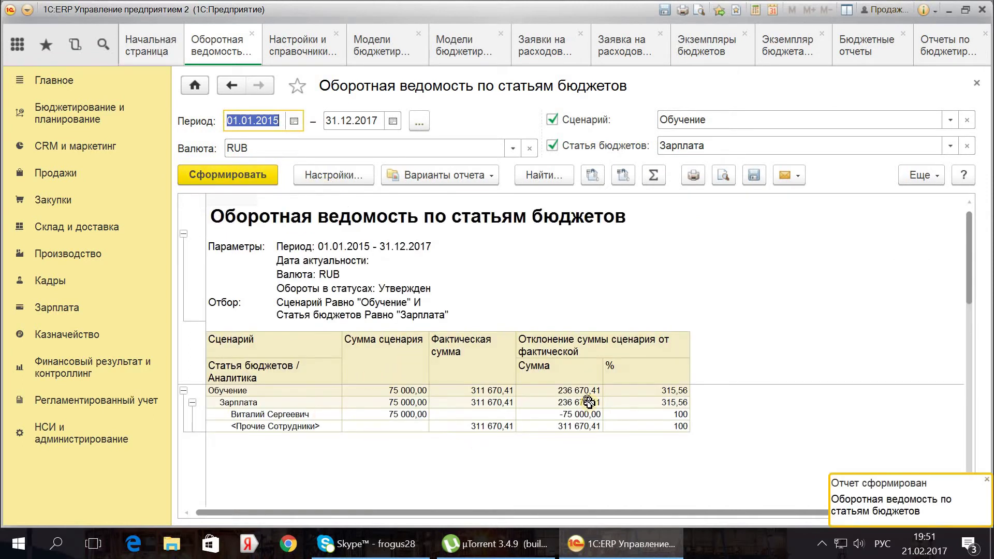
left_click(309, 426)
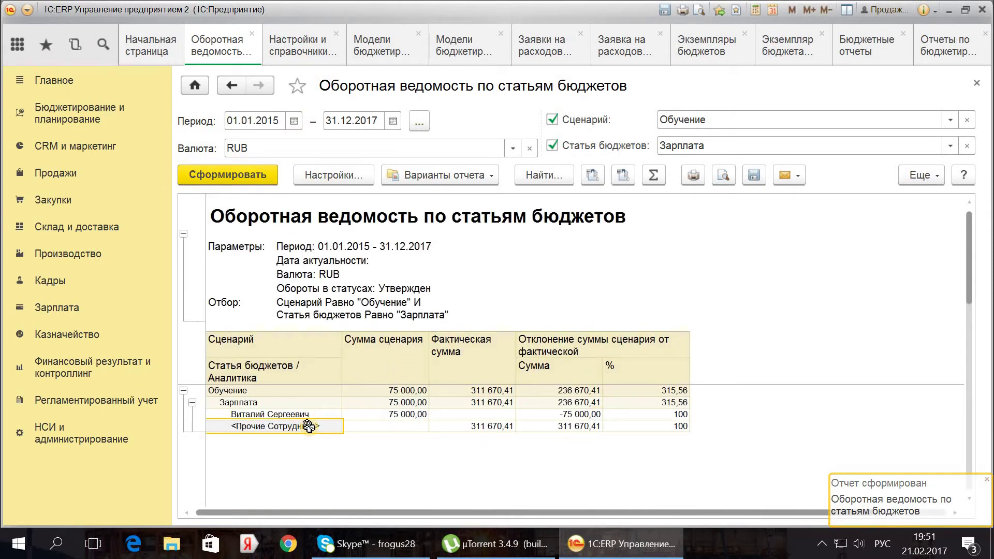